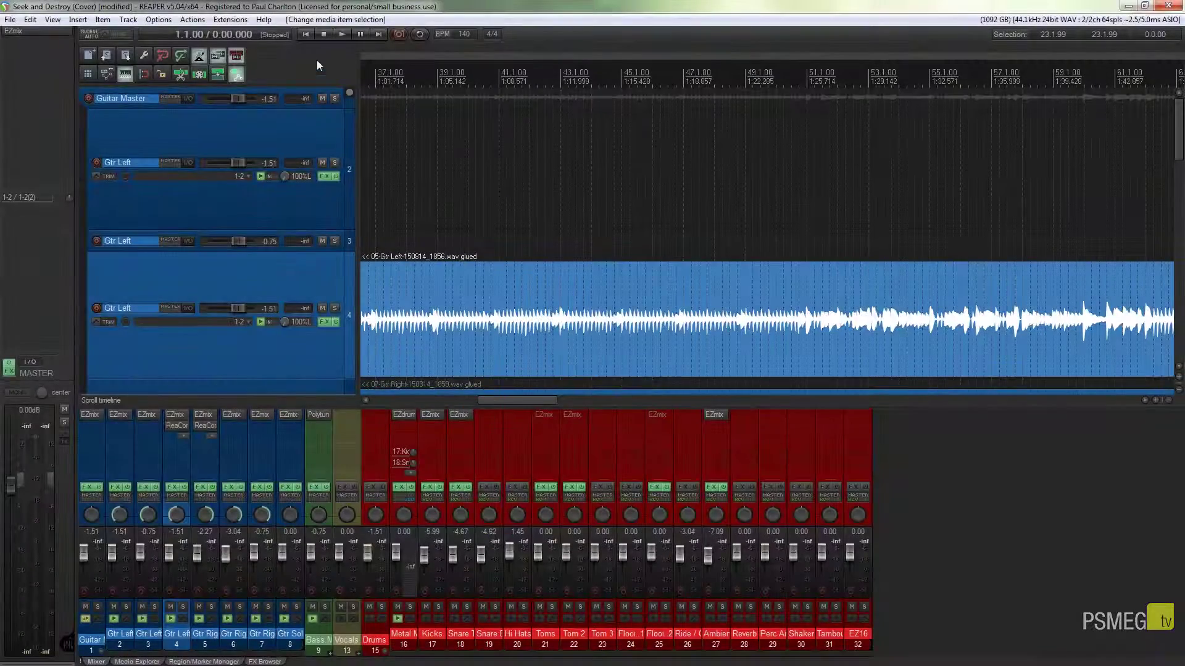
Add 'Item: Add stretch marker at mouse position' to the main toolbar via an 'add stretch marker' filter.
right_click(260, 64)
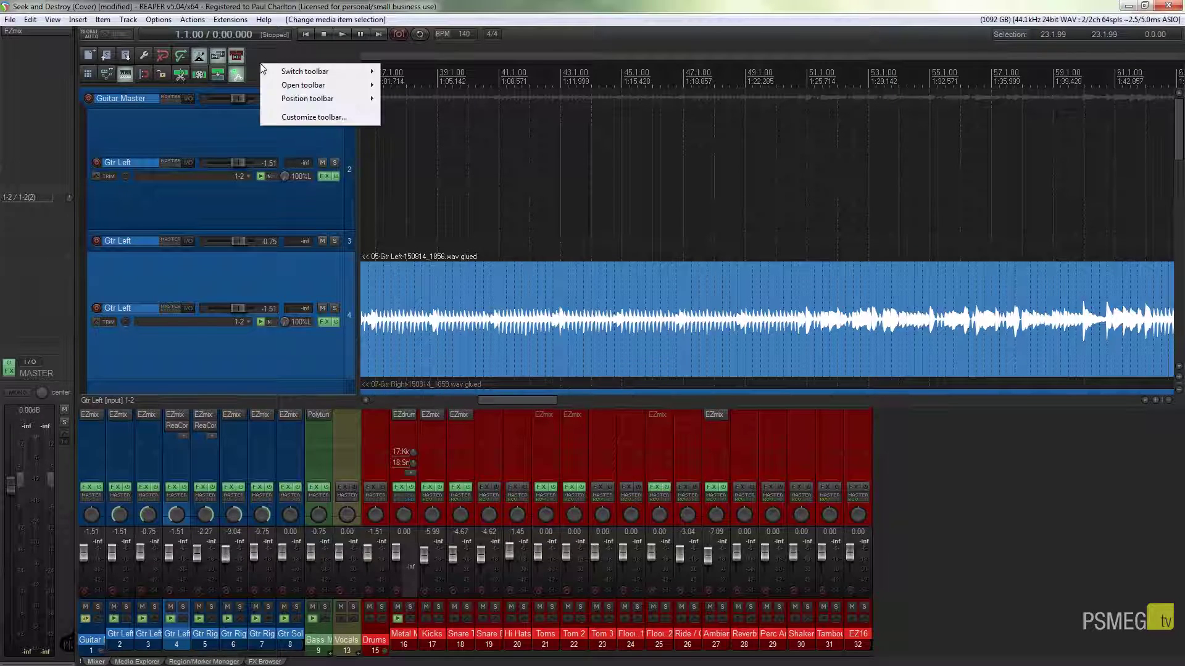
left_click(293, 118)
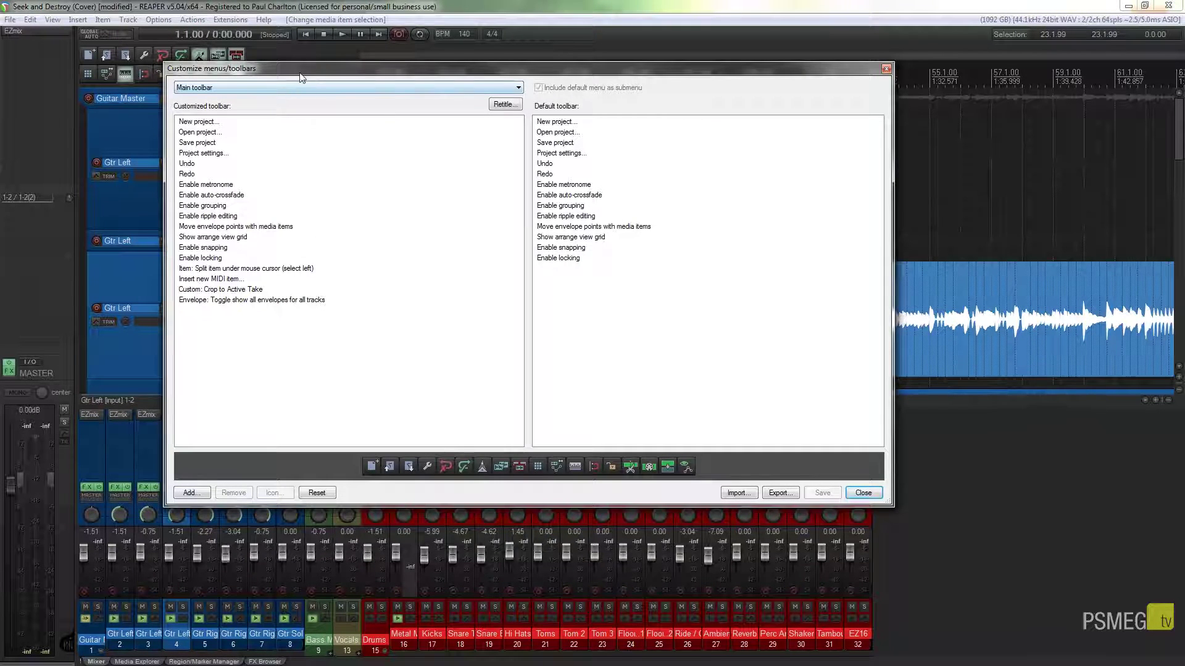
left_click_drag(300, 74, 330, 63)
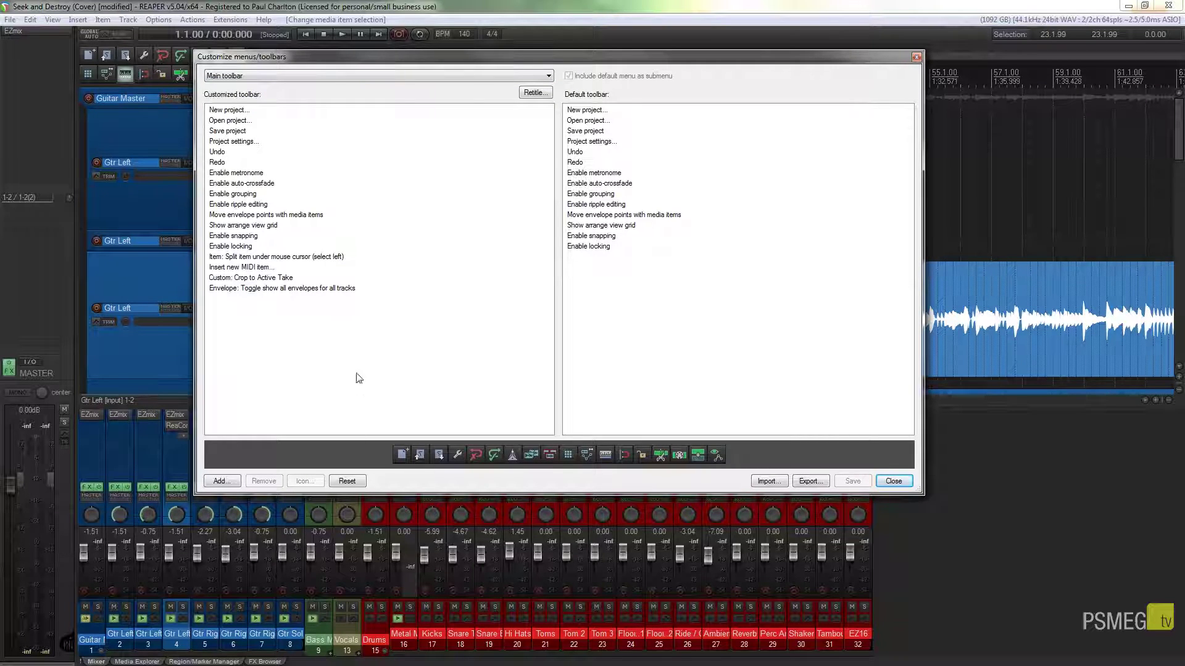
left_click(220, 481)
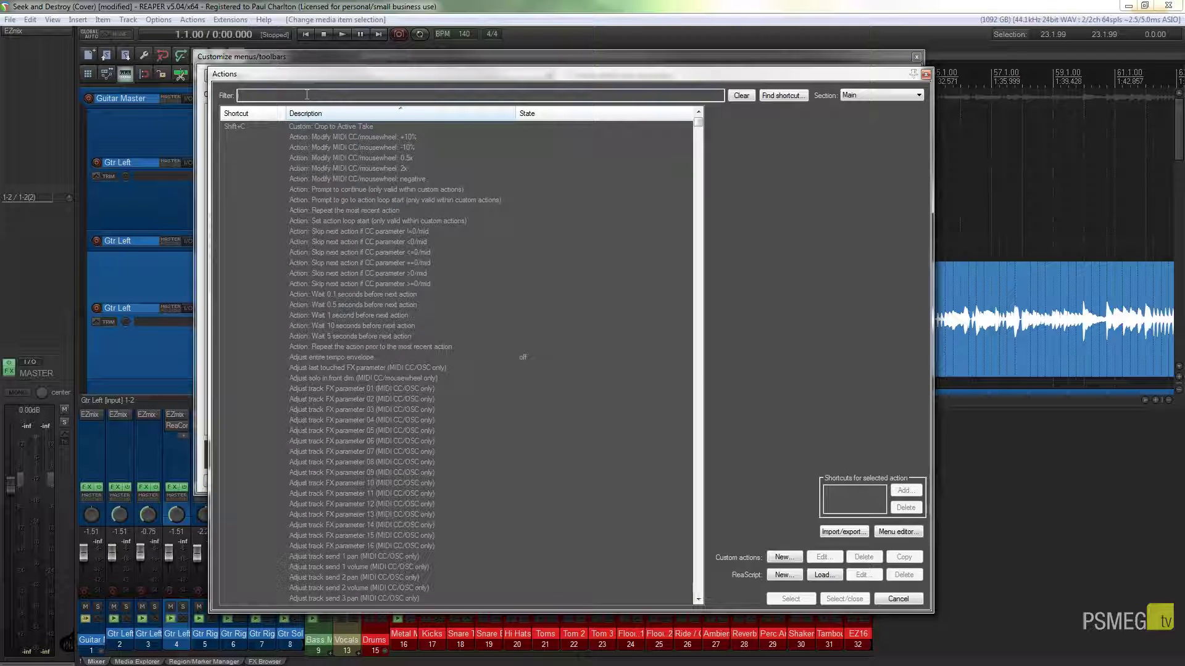
type("add stretch marker at mouse position")
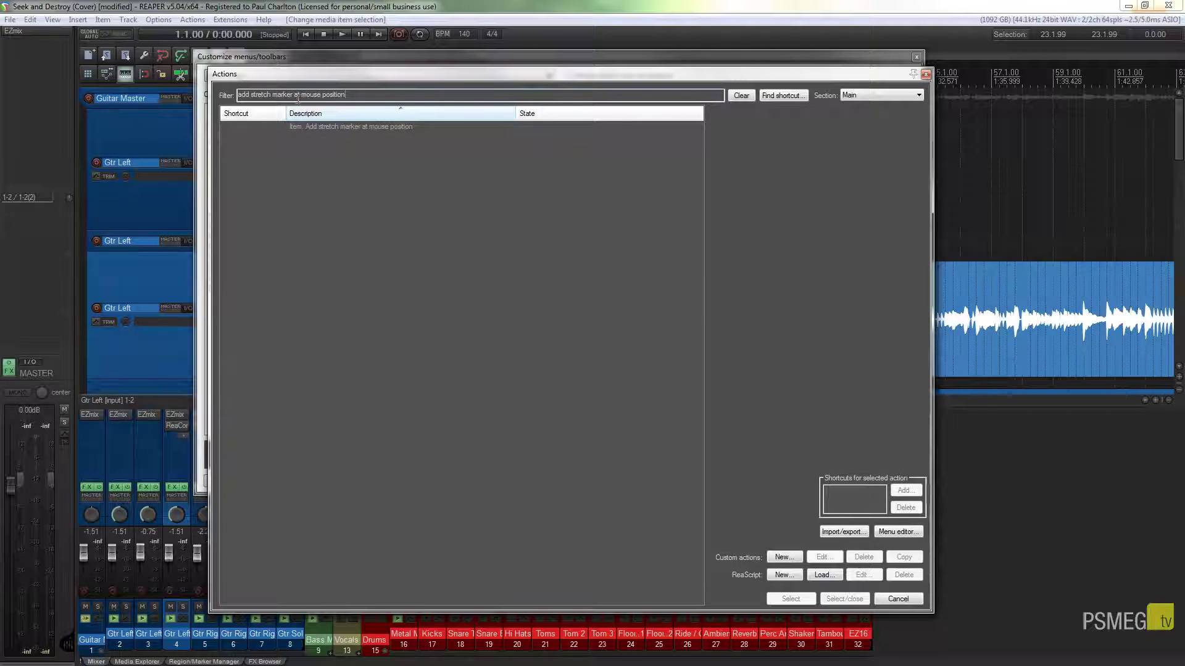
left_click_drag(294, 96, 390, 90)
key("BackSpace")
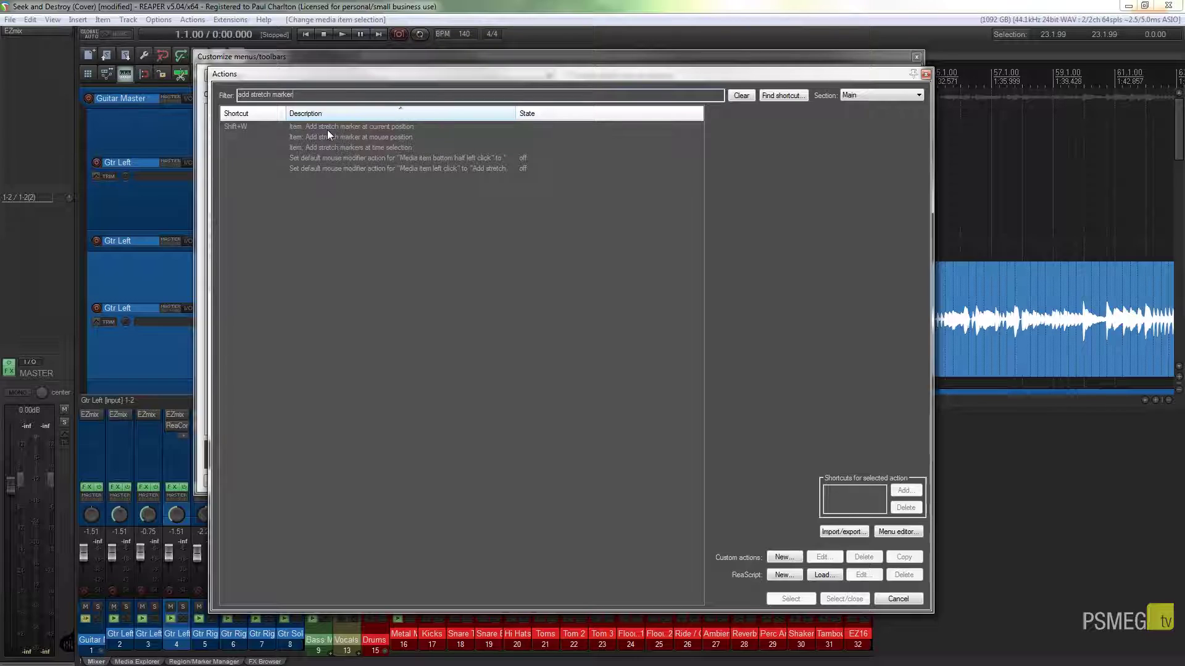
left_click(380, 131)
left_click(379, 135)
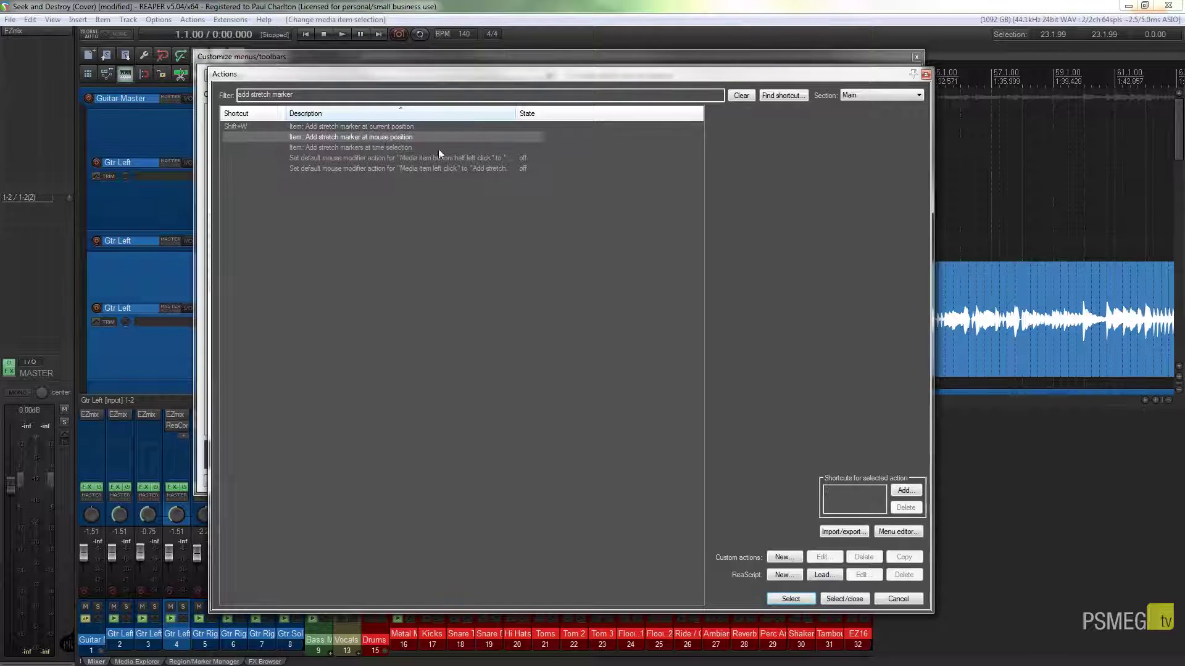
left_click(844, 598)
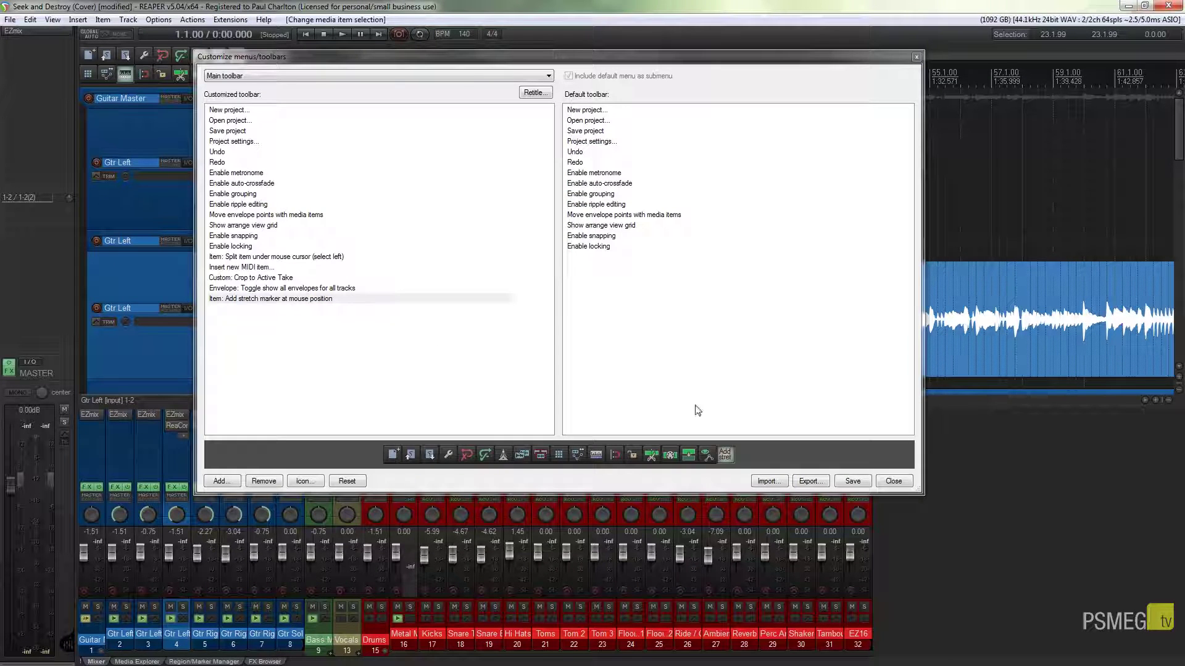
Assign the new button a stretch-marker icon from the icons filtered by 'stretch'.
left_click(727, 453)
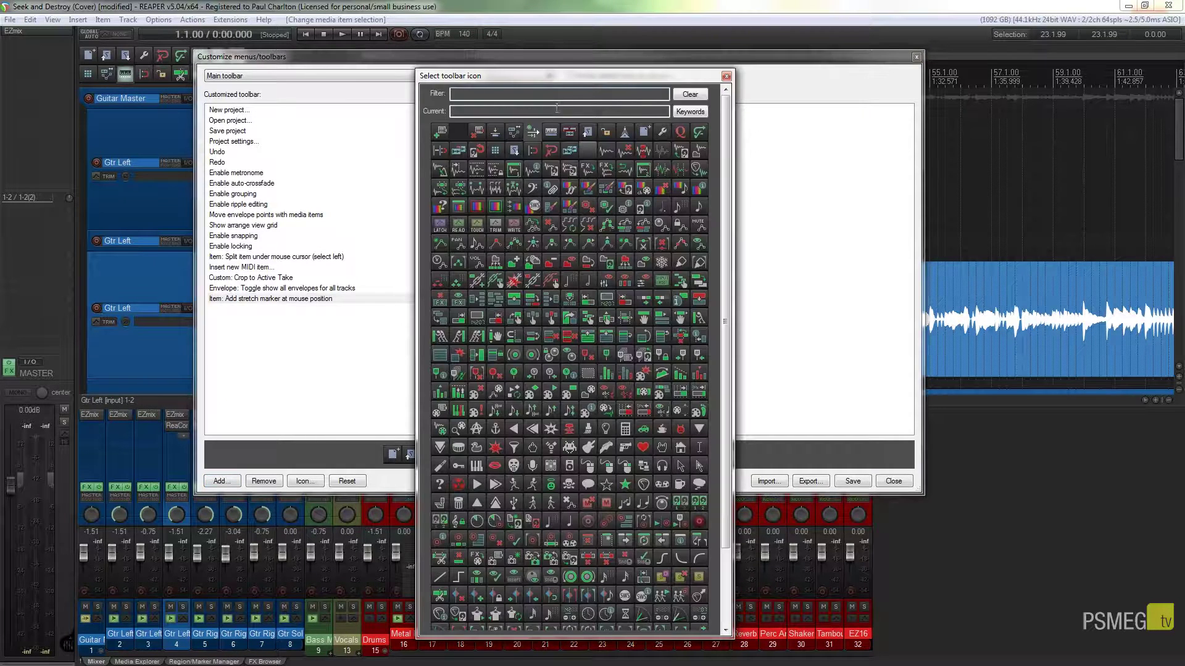
left_click_drag(566, 76, 519, 48)
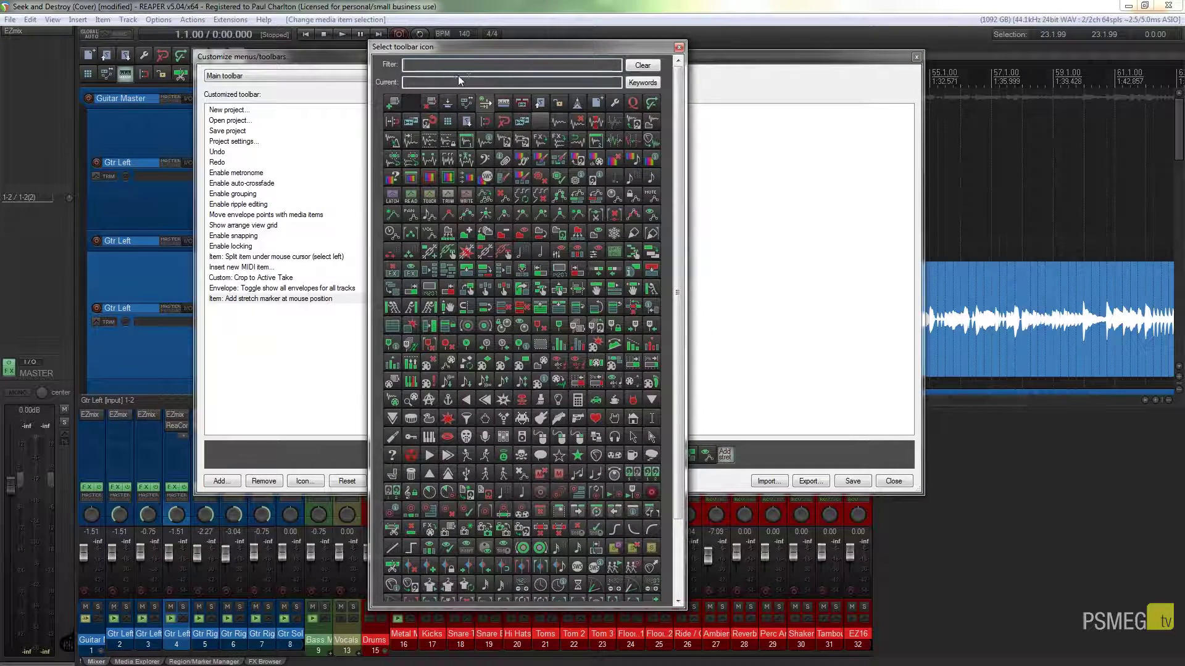
left_click(435, 68)
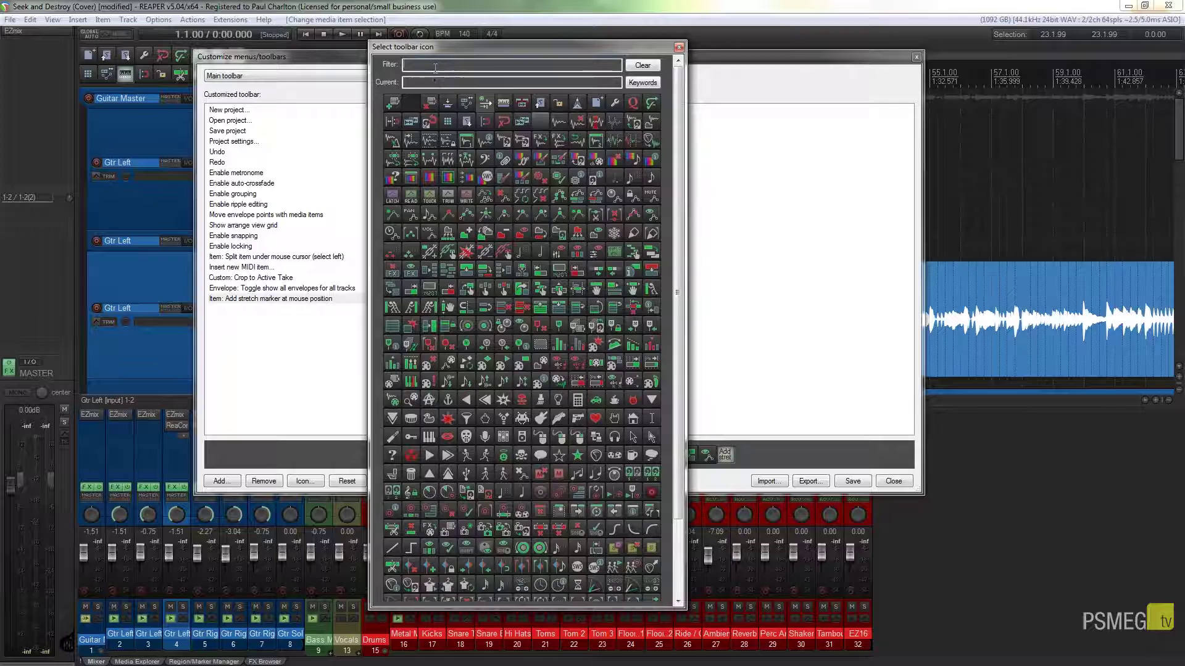
type("stretch")
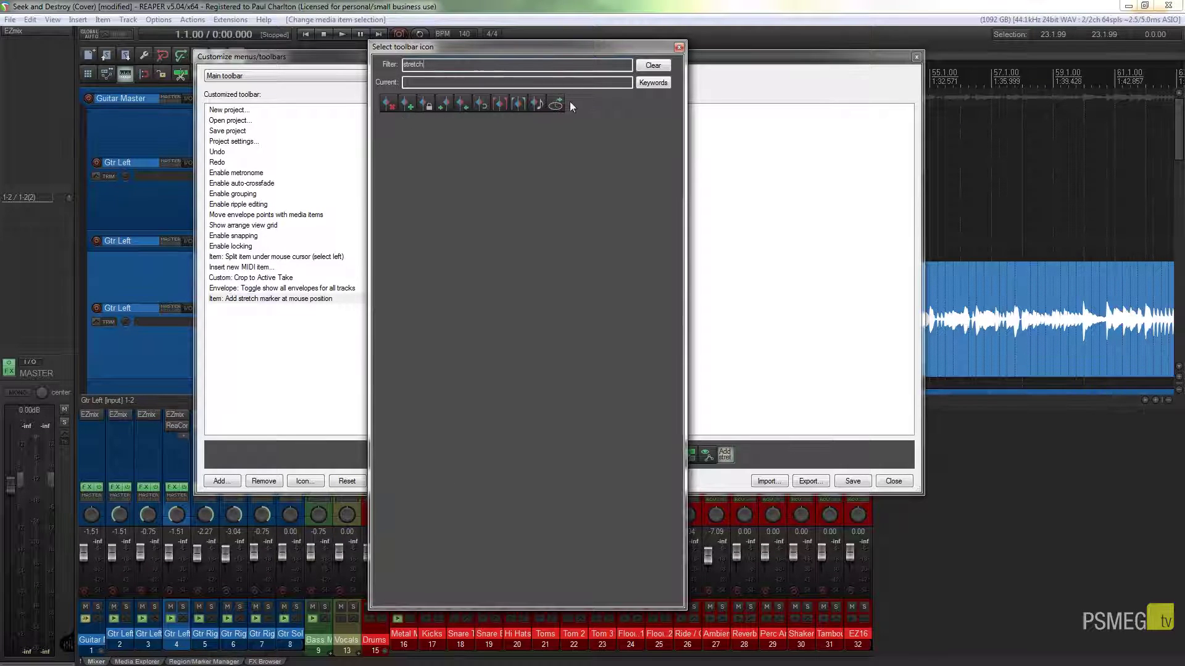
left_click(408, 106)
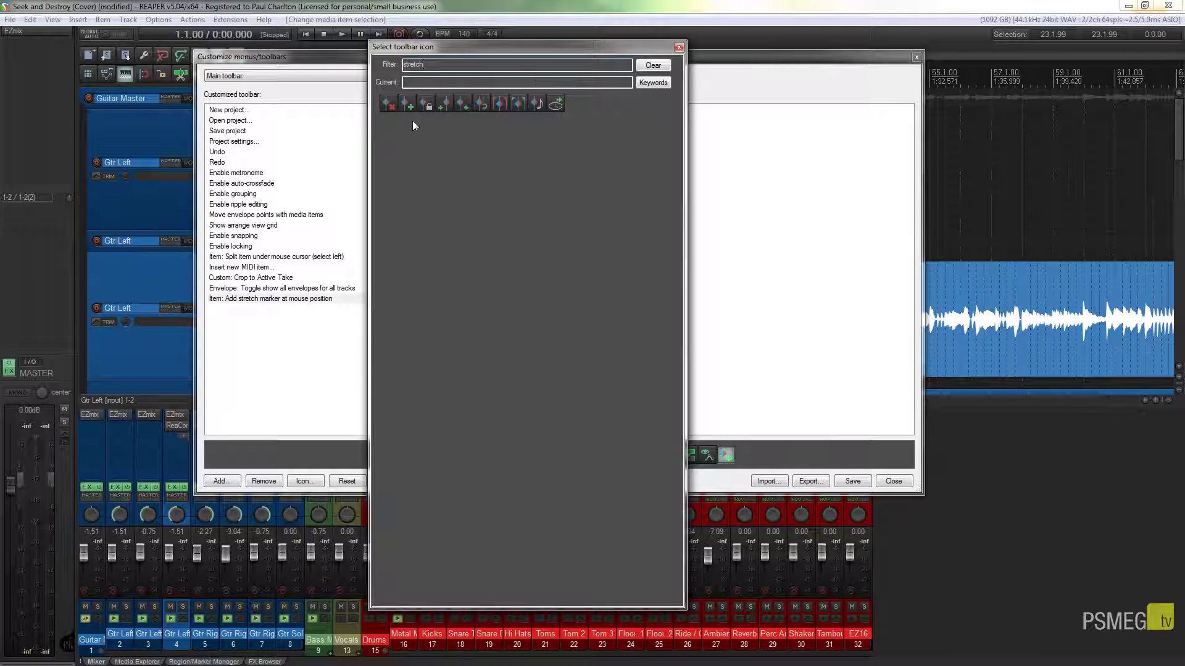
Close the icon picker, then save and close the customized main toolbar.
left_click(680, 47)
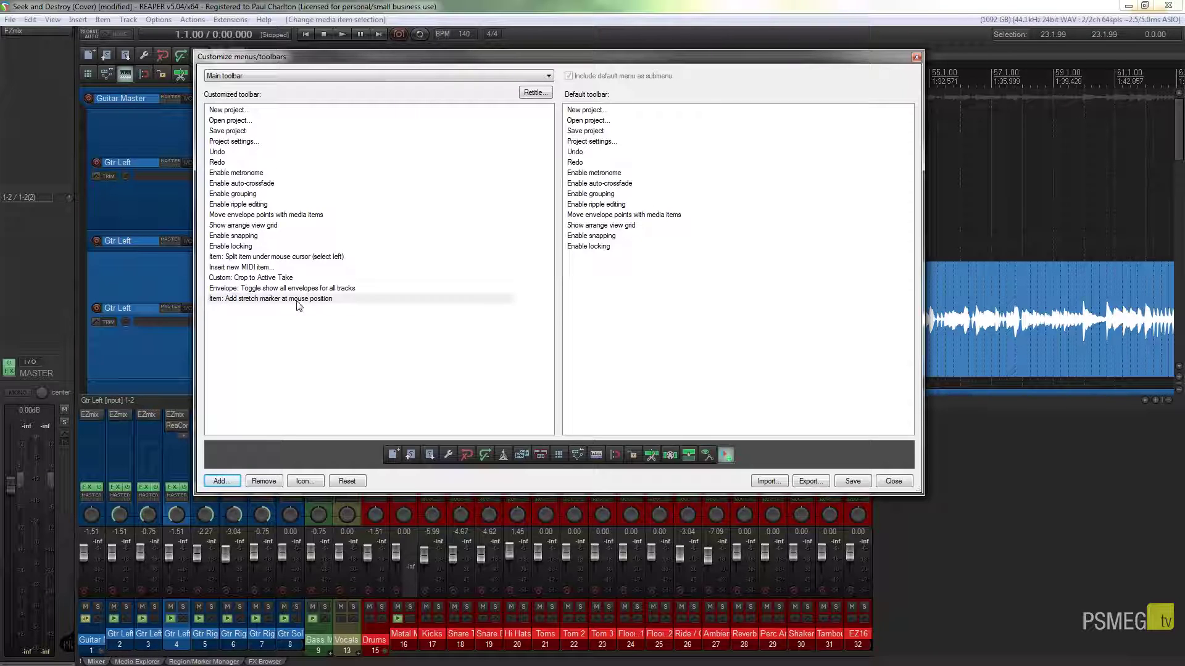
left_click(852, 482)
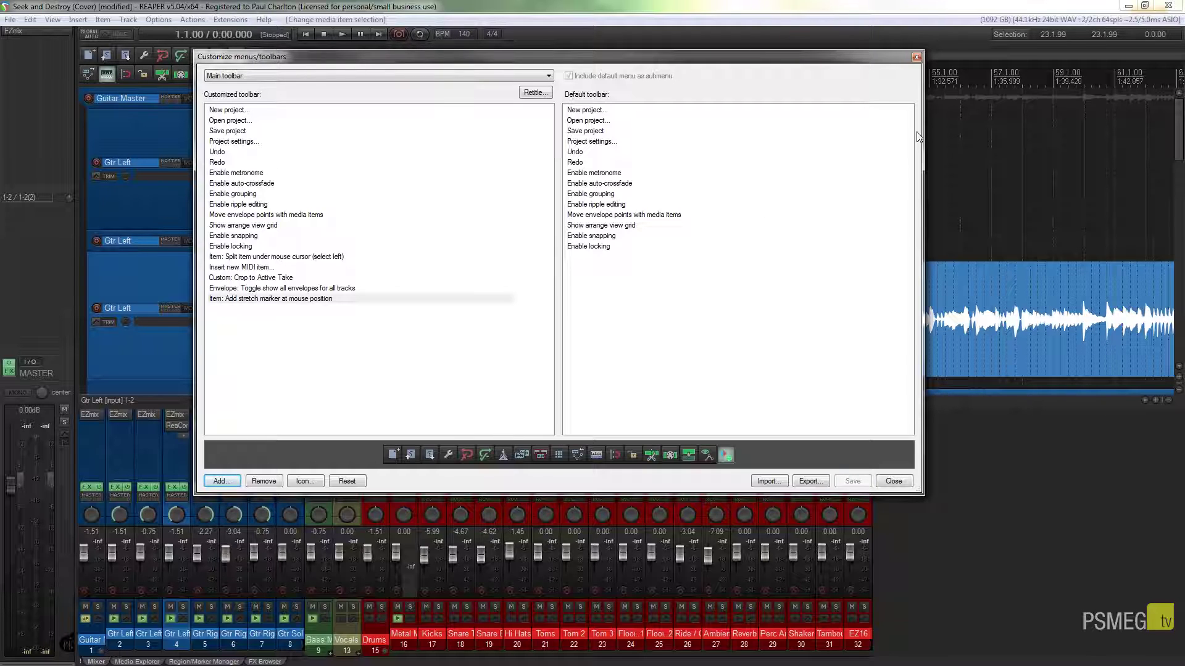
left_click(893, 481)
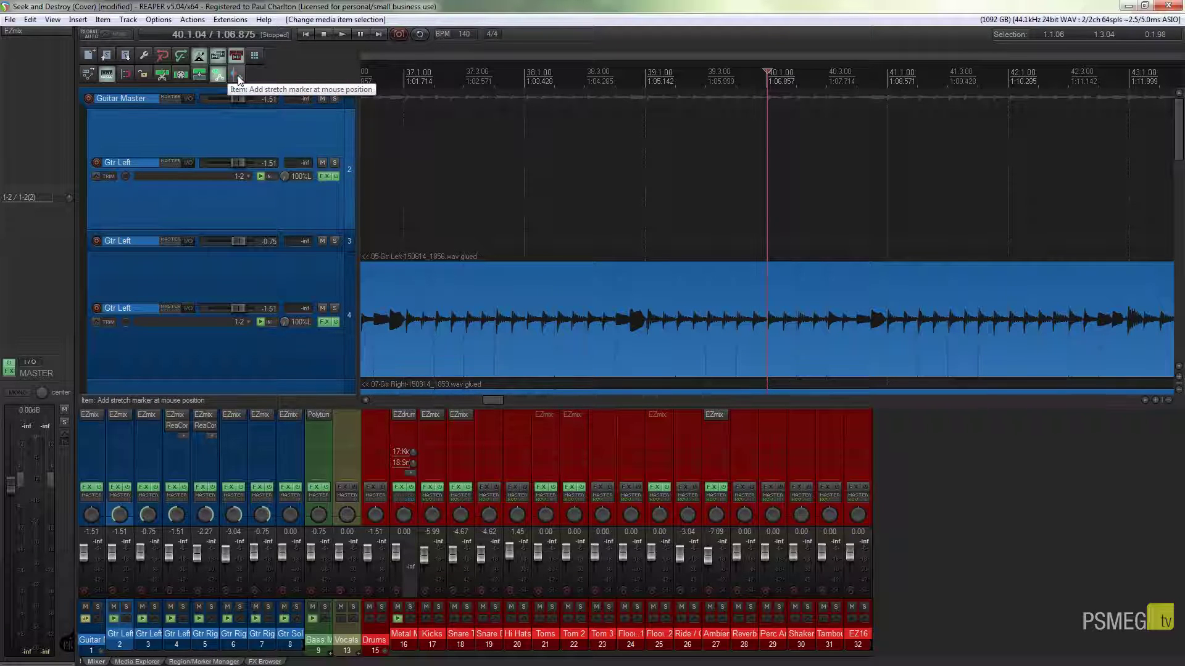
Arm the new stretch-marker button and mark the first six transients of the guitar item.
left_click(237, 74)
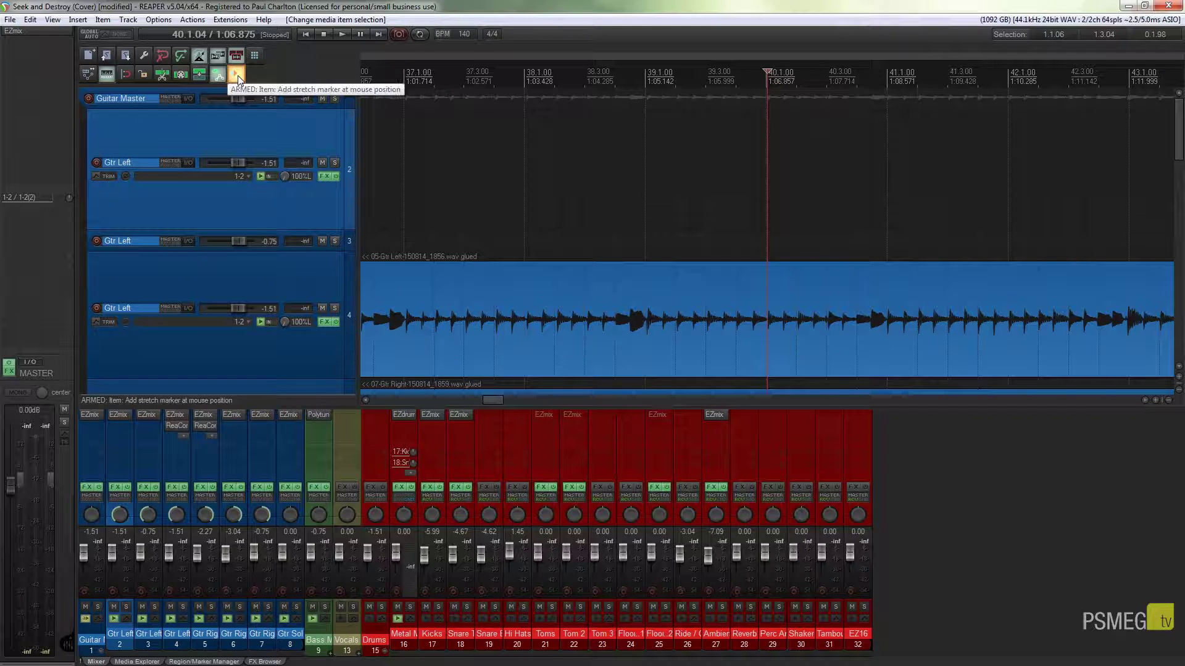
left_click(735, 280)
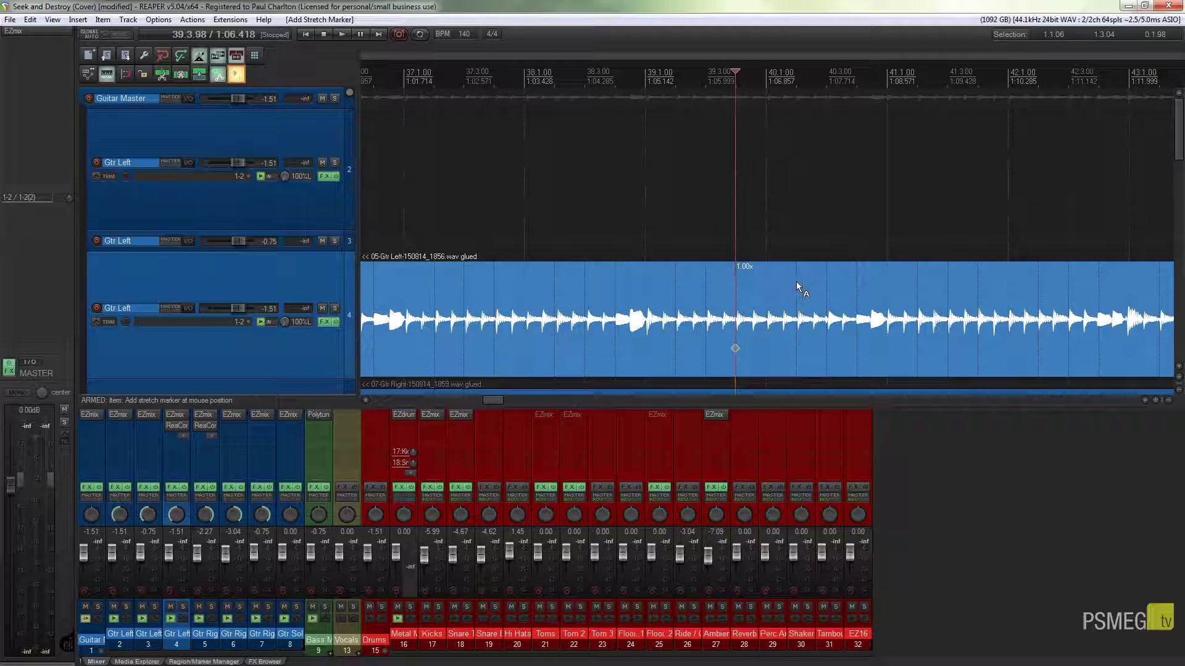
left_click(796, 281)
left_click(806, 282)
left_click(844, 282)
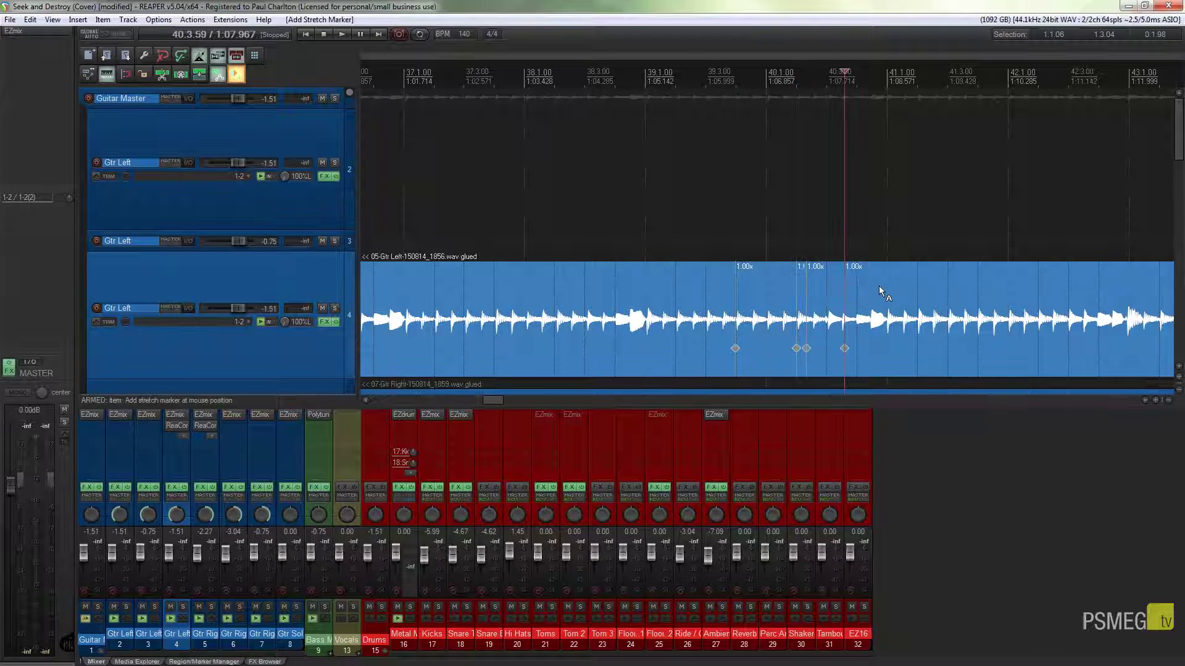
left_click(878, 285)
left_click(911, 284)
Add seven more 1.00x stretch markers at later transients up to the item's right end.
left_click(937, 283)
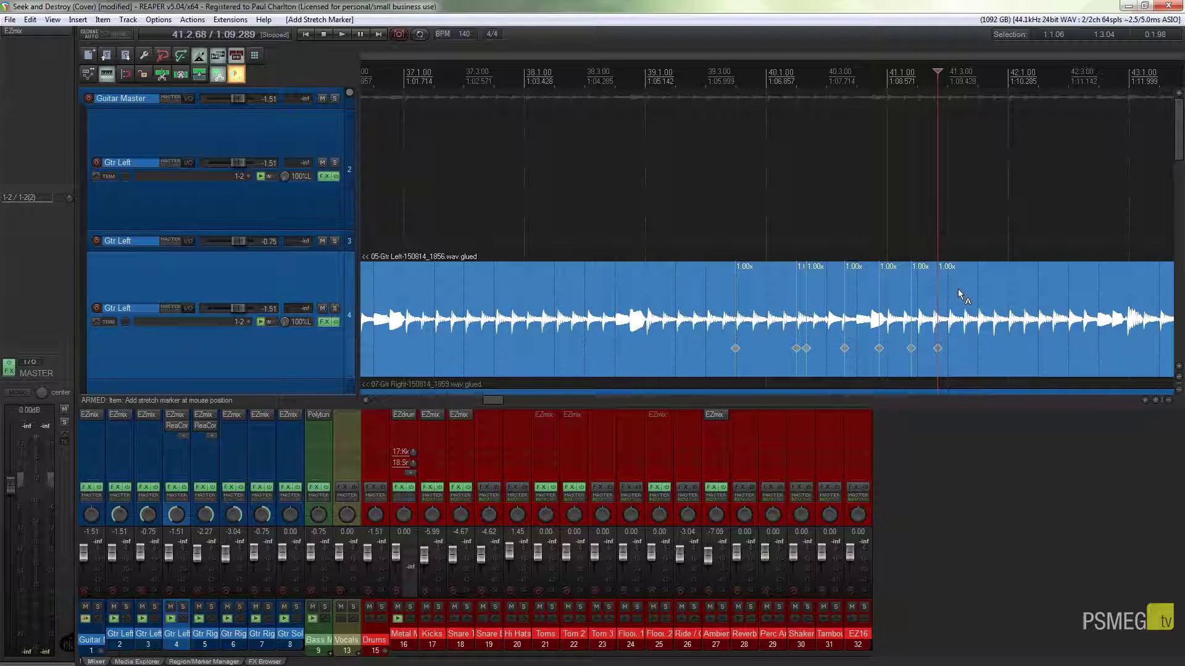
left_click(960, 286)
left_click(995, 283)
left_click(1028, 282)
left_click(1047, 281)
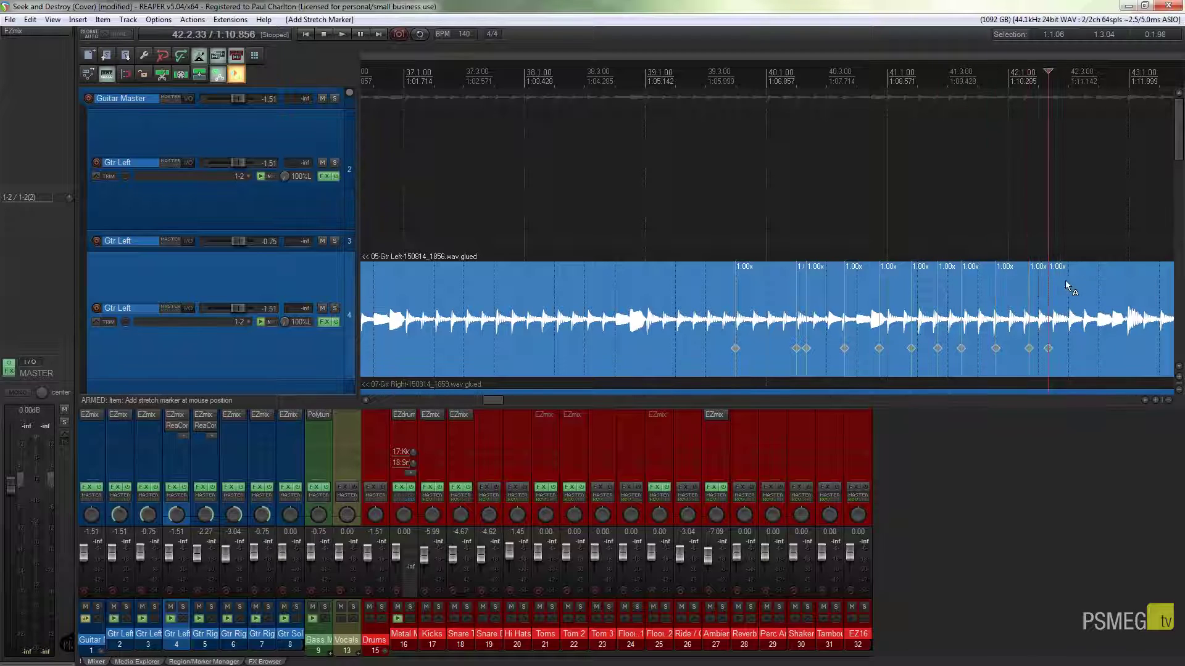
left_click(1081, 279)
left_click(1113, 277)
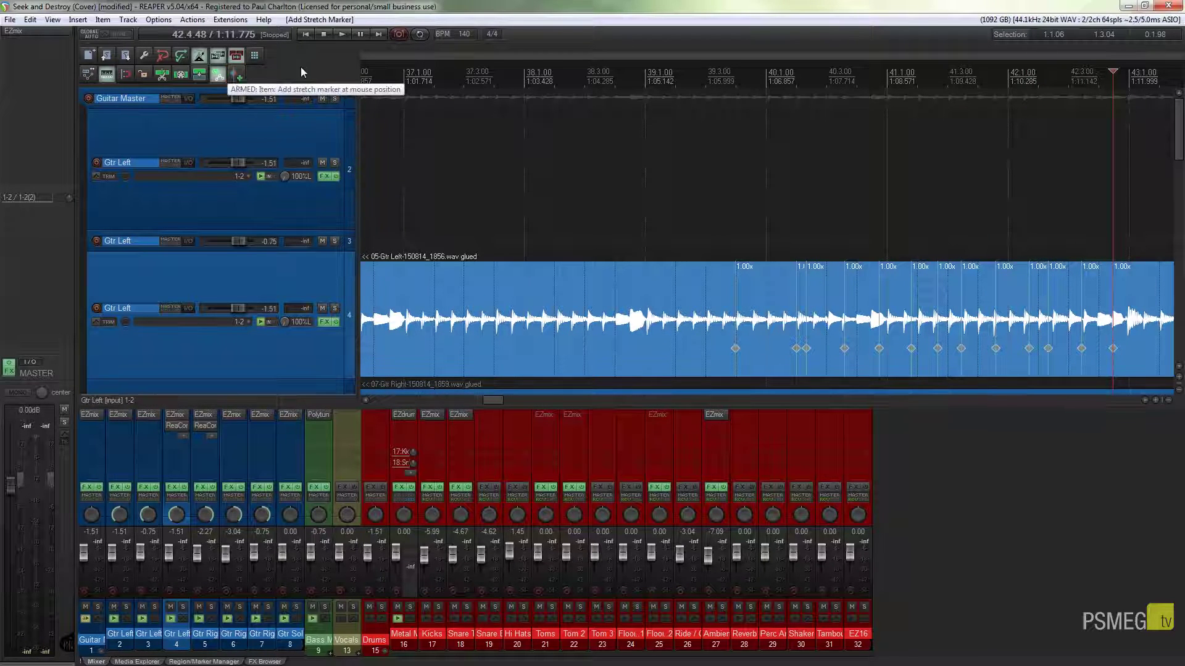
Drag the first Gtr Left stretch marker earlier, giving segment rates of 1.36x, 0.41x and 0.85x.
mouse_move(760, 338)
left_mouse_down()
mouse_move(795, 347)
mouse_move(761, 348)
mouse_move(830, 349)
left_mouse_up()
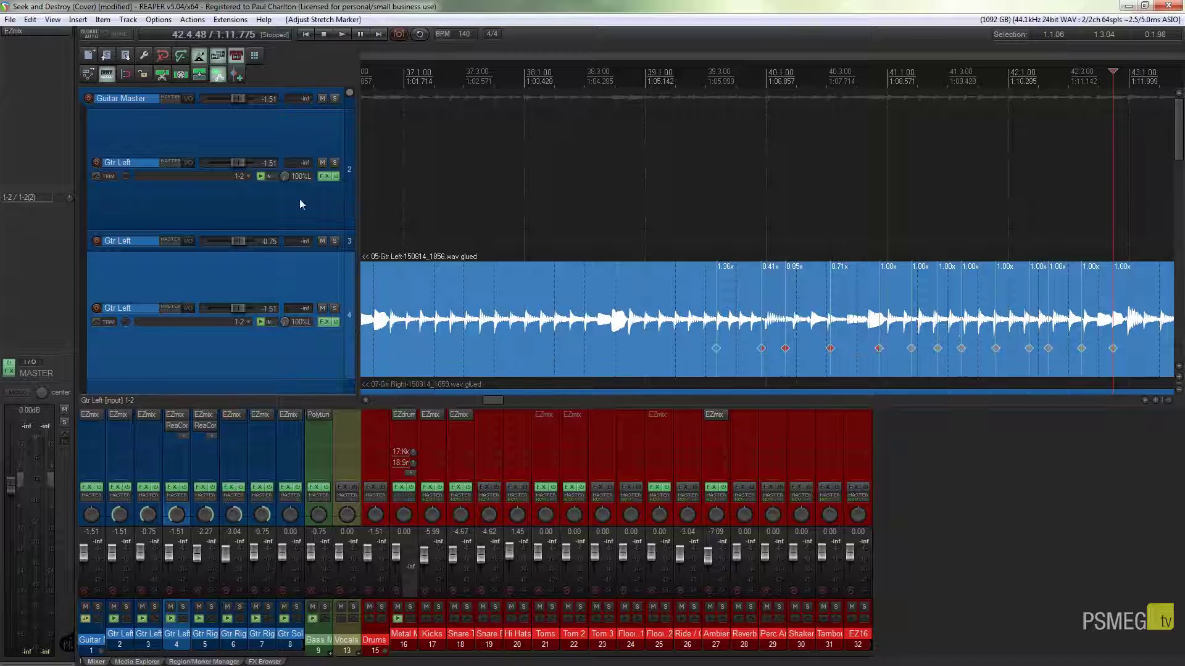